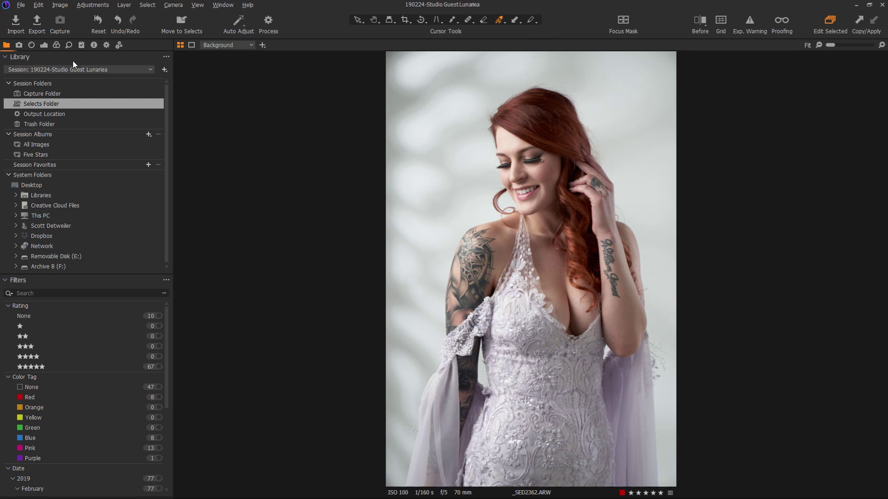
Switch from the Lens tools to the Color tools to show Layers, Color Balance, Dehaze and Color Editor
click(32, 45)
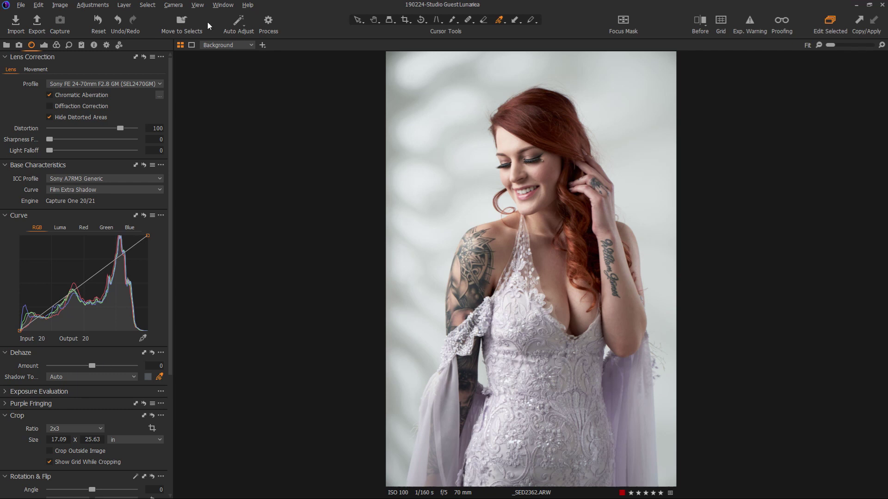
click(57, 45)
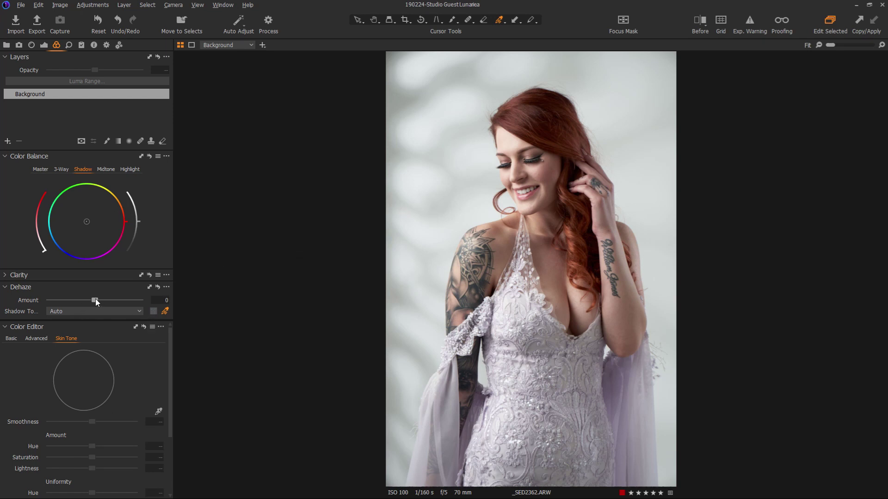
drag(95, 299, 127, 299)
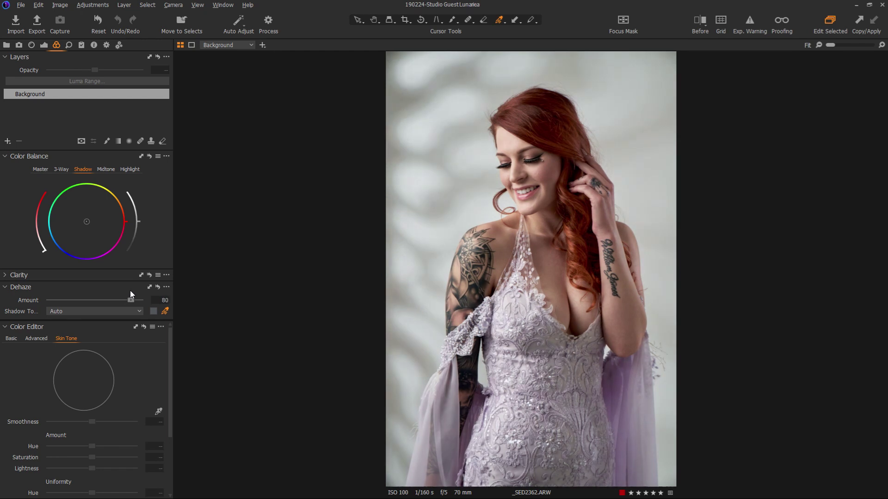
drag(130, 299, 127, 299)
drag(127, 298, 76, 300)
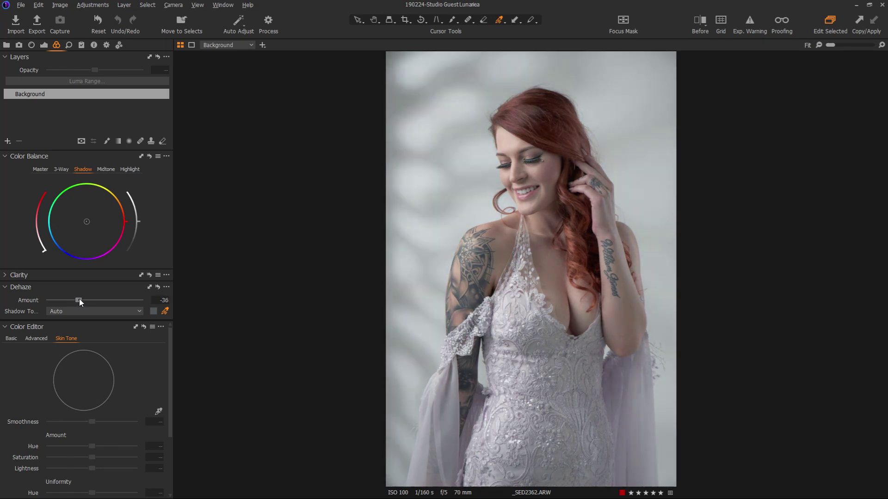
double_click(83, 300)
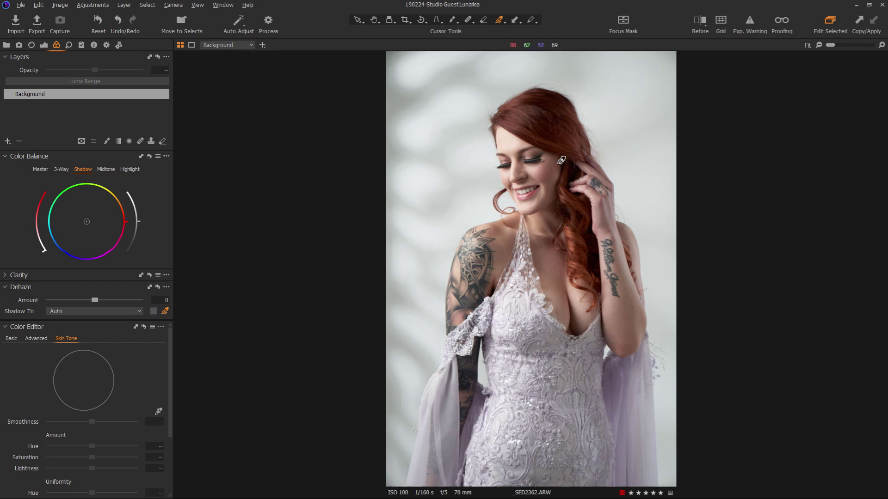
Set the Dehaze shadow tone to Manual and the Dehaze amount to -29
click(563, 161)
drag(95, 299, 121, 304)
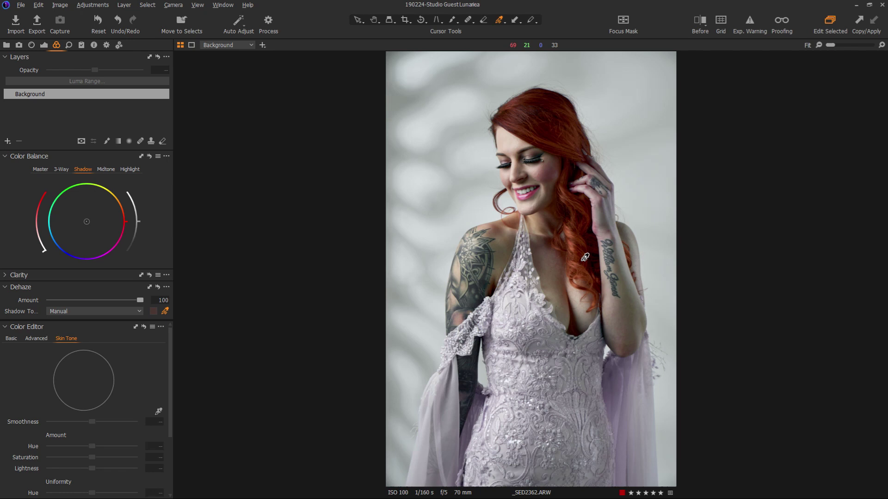
double_click(141, 301)
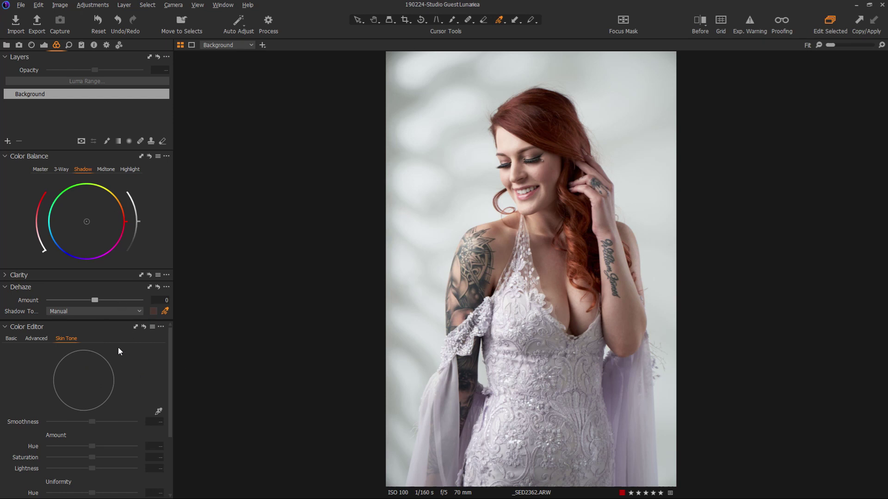
drag(96, 299, 82, 300)
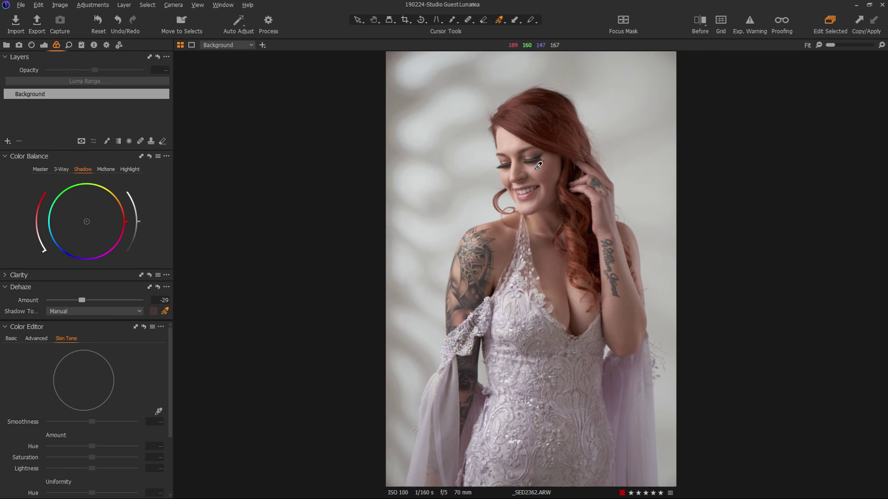
Sample shadow tone colours from the eye and hair areas with the Shadow Tone eyedropper
click(520, 139)
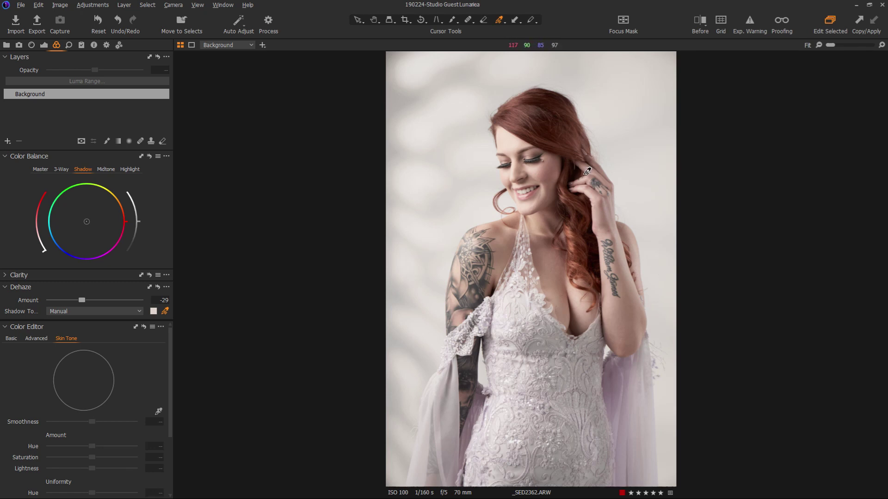
click(579, 169)
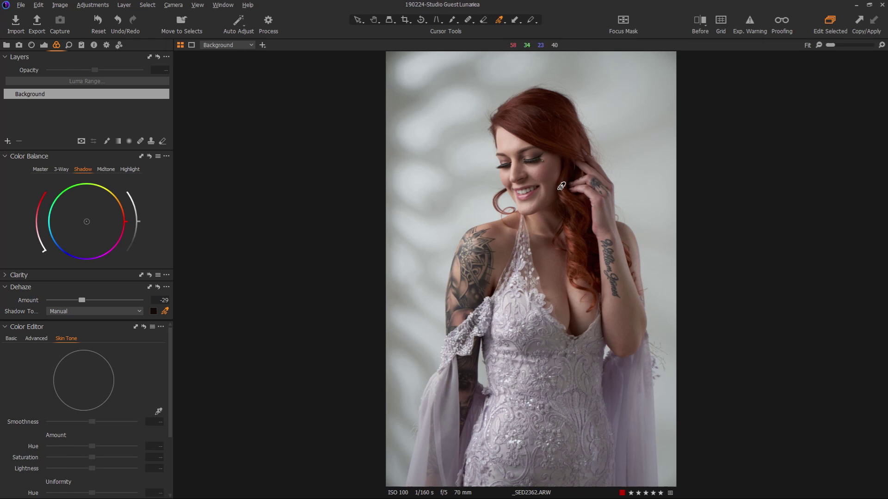
click(559, 159)
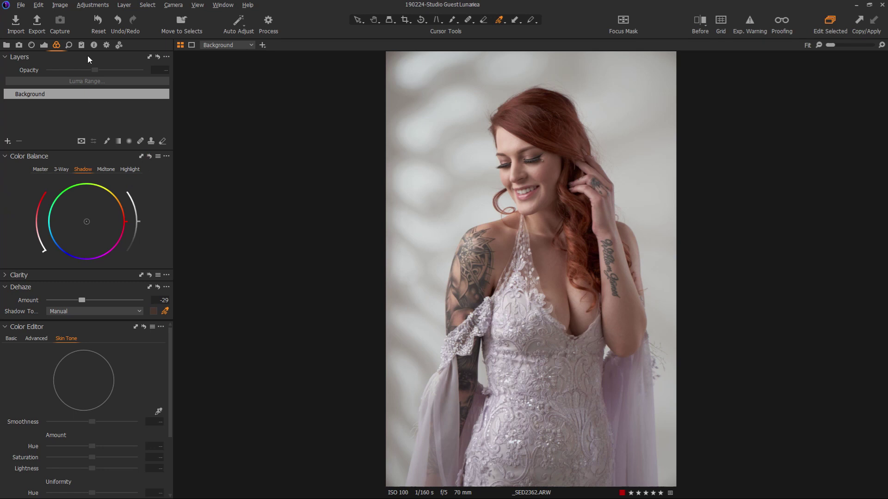
Reset the background Dehaze, then add a filled adjustment layer with manual shadow tone and Dehaze -36
click(102, 21)
click(7, 142)
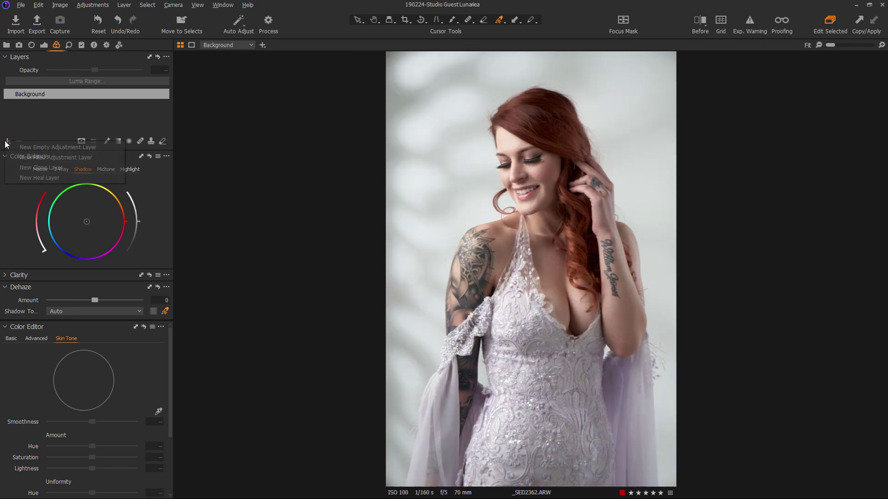
click(56, 158)
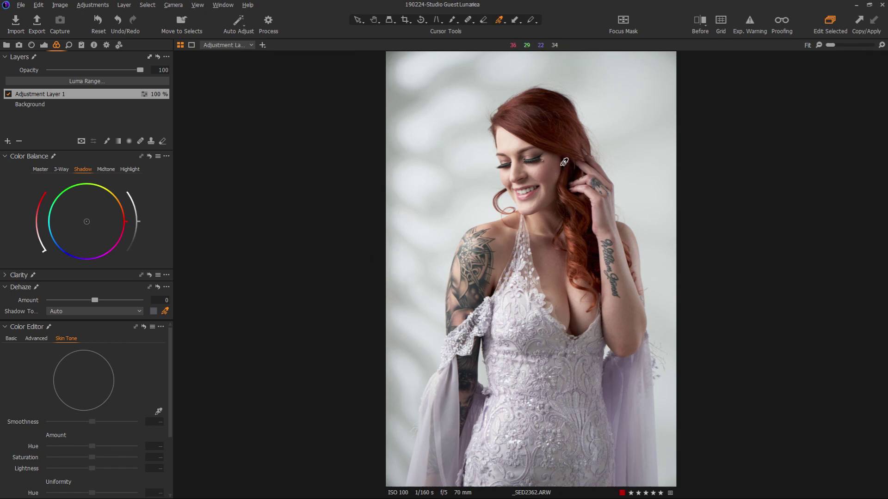
click(564, 162)
drag(95, 301, 85, 302)
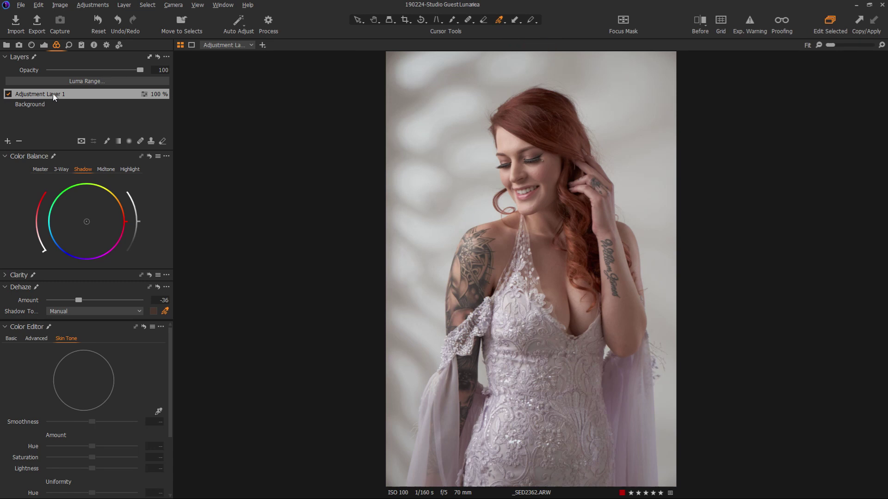
Limit the layer's luma range to 0–47 with falloff 102 and apply it
click(85, 80)
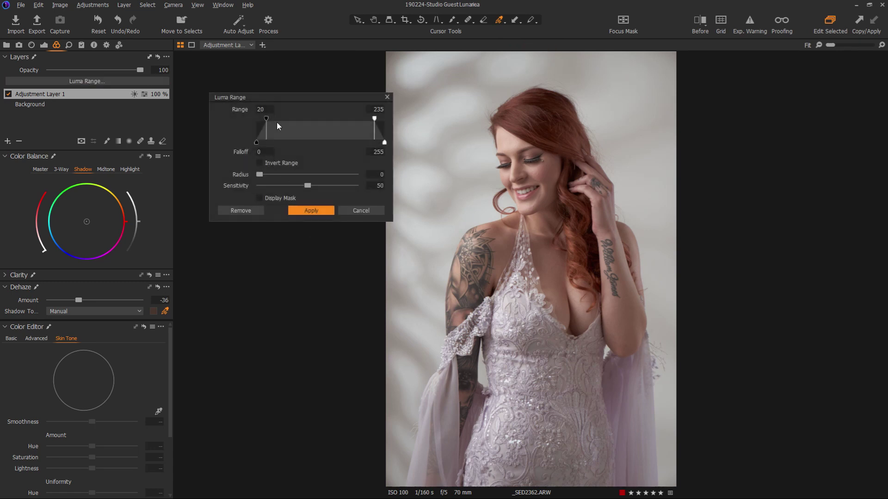
click(282, 197)
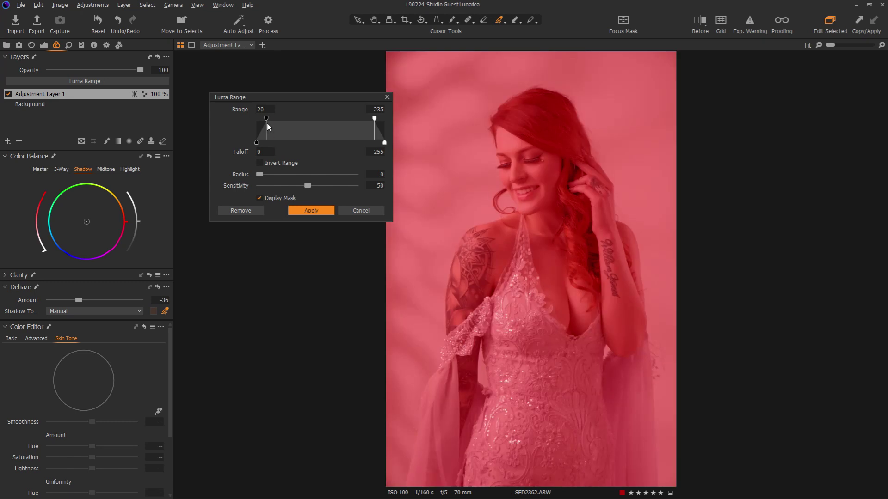
drag(268, 119, 235, 120)
mouse_move(375, 120)
mouse_down()
mouse_move(288, 120)
mouse_move(311, 144)
mouse_move(280, 120)
mouse_move(307, 143)
mouse_up()
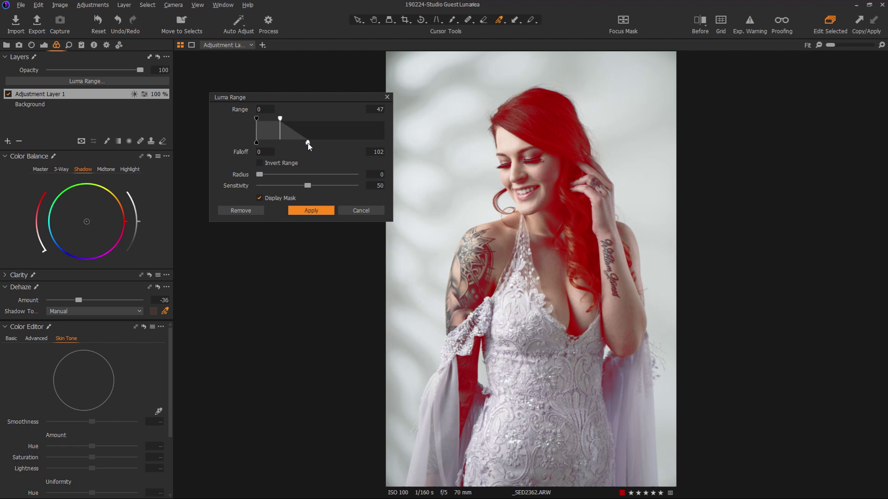
click(260, 199)
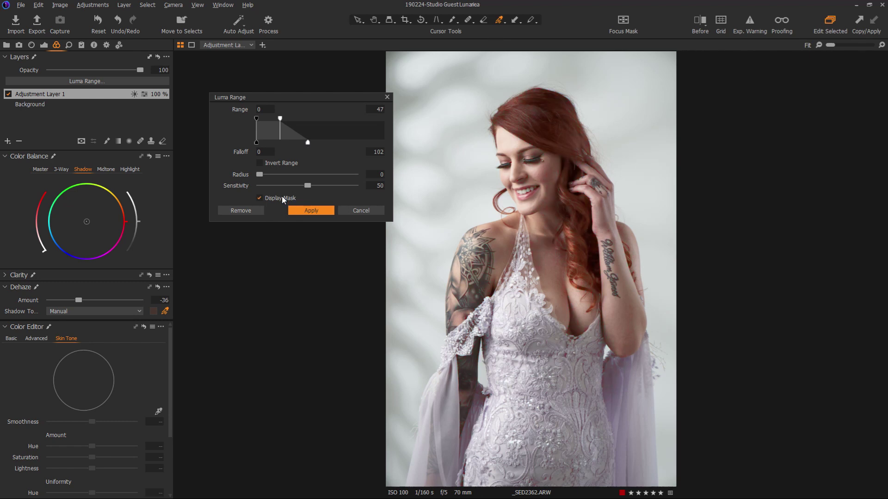
click(310, 211)
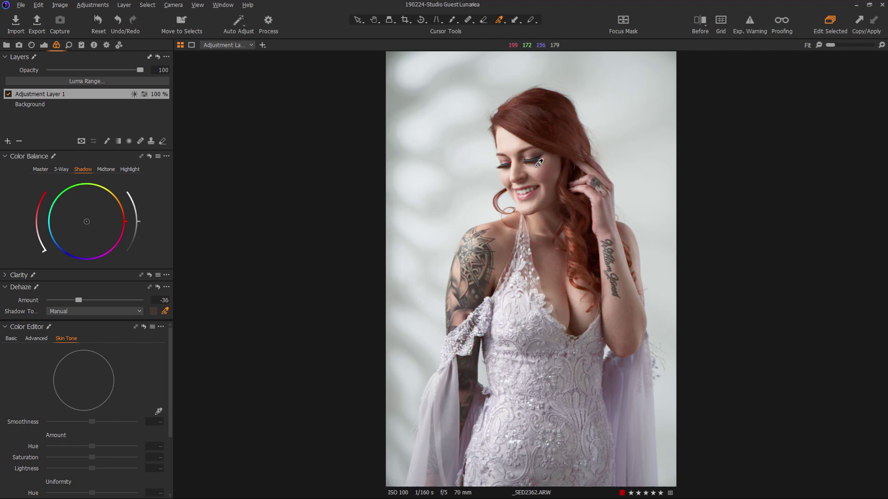
scroll(586, 161, up, 2)
scroll(614, 159, up, 1)
scroll(614, 158, up, 1)
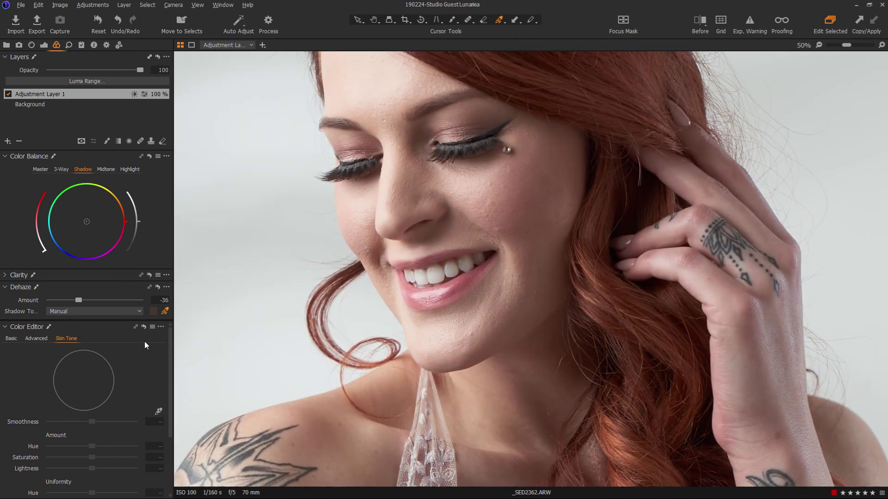
Set the layer's Dehaze to -52, compare Before/After with the original, then fit the photo to the viewer
drag(78, 300, 75, 300)
scroll(648, 215, down, 2)
key(y)
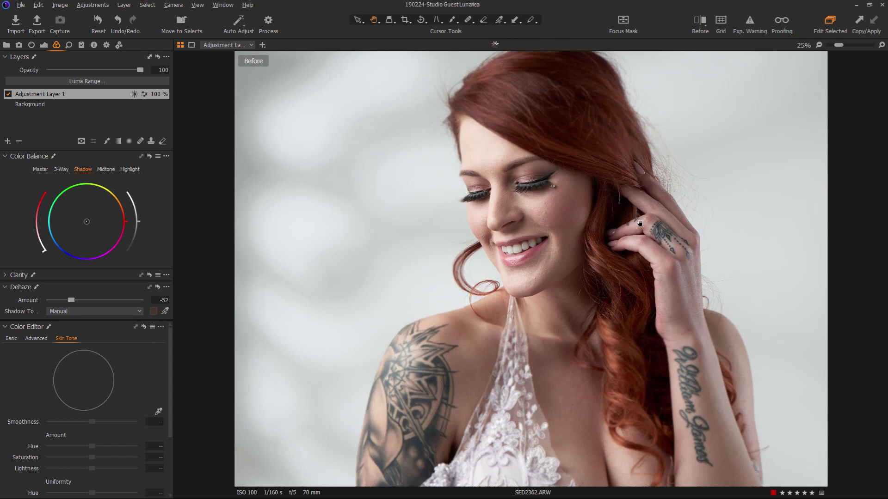
key(y)
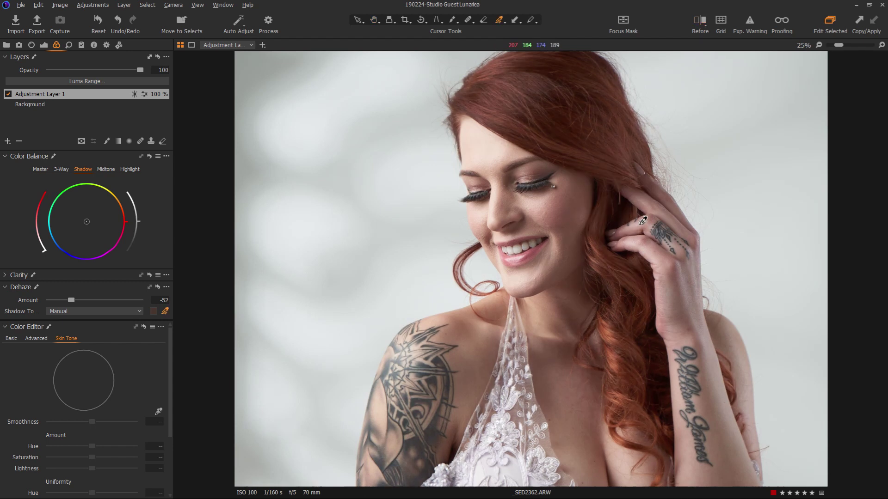
key(y)
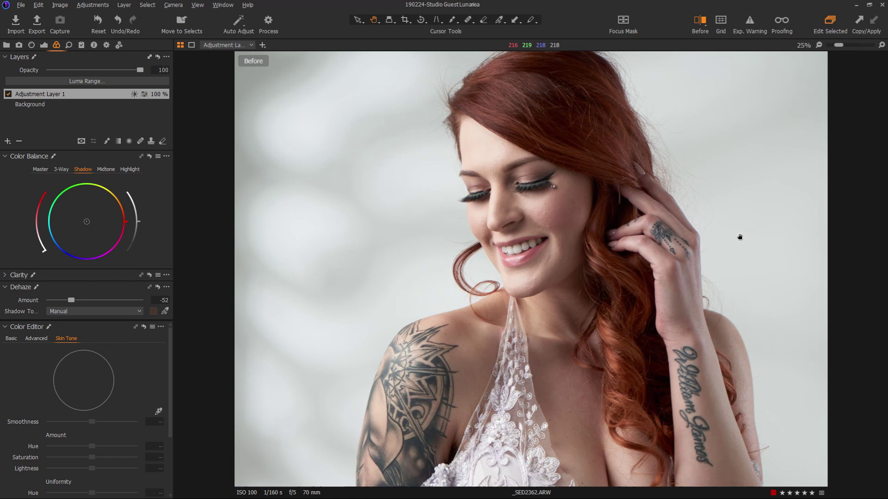
key(y)
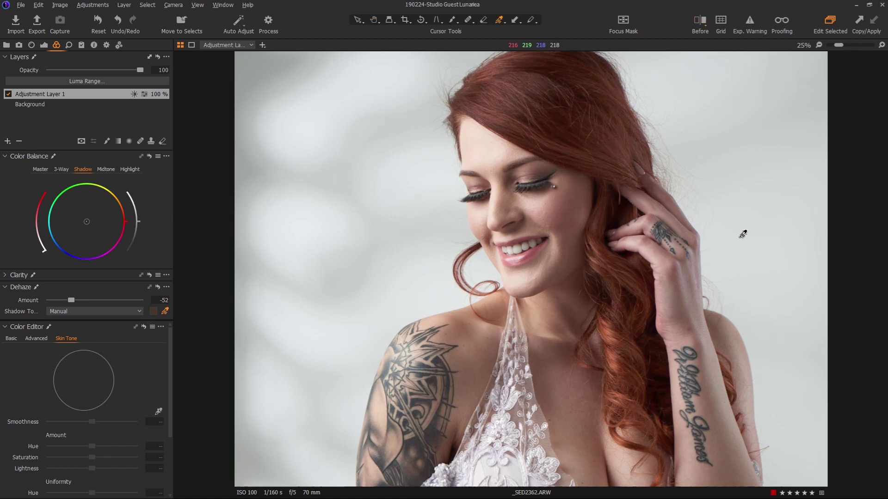
key(y)
key(y)
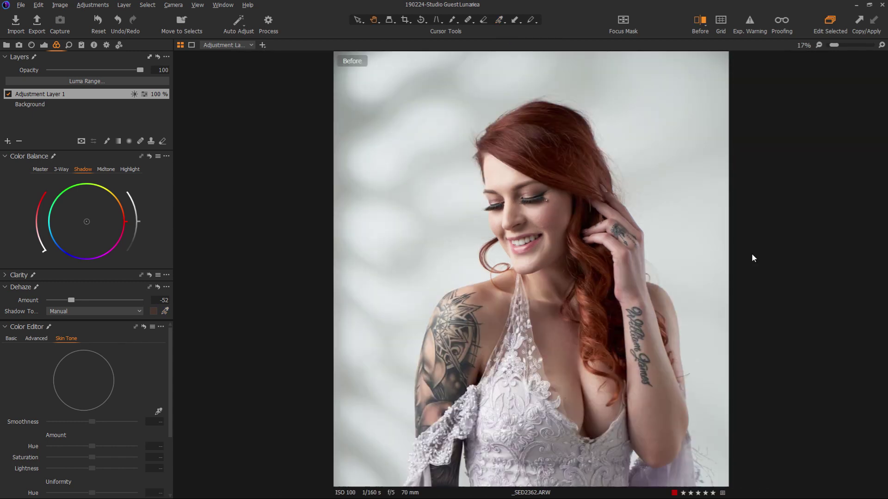
key(ctrl+0)
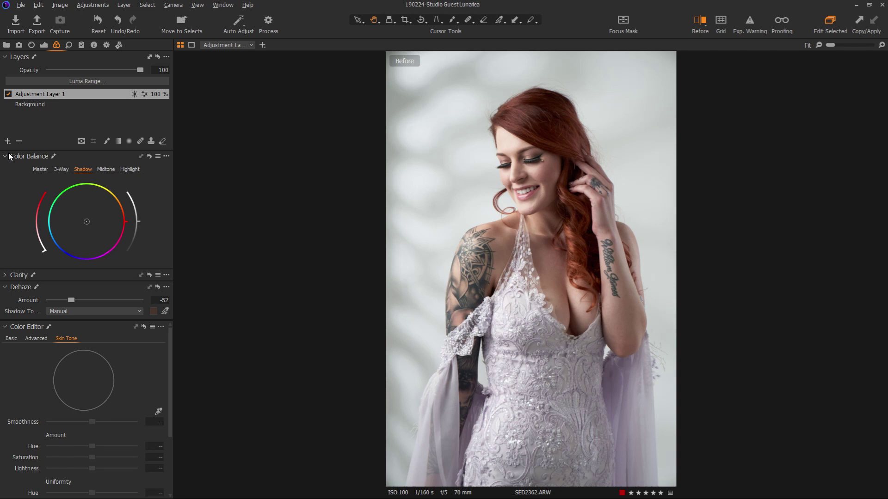
Delete Adjustment Layer 1 and add a new filled adjustment layer in its place
click(19, 141)
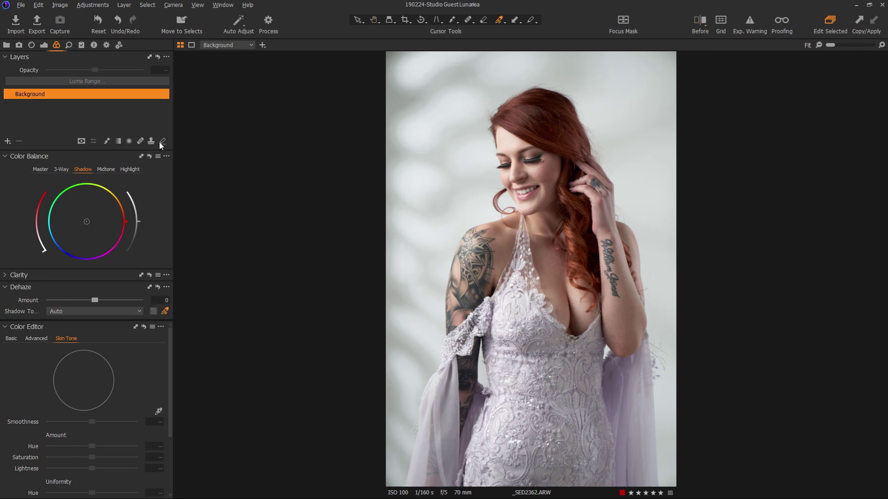
click(8, 141)
click(17, 158)
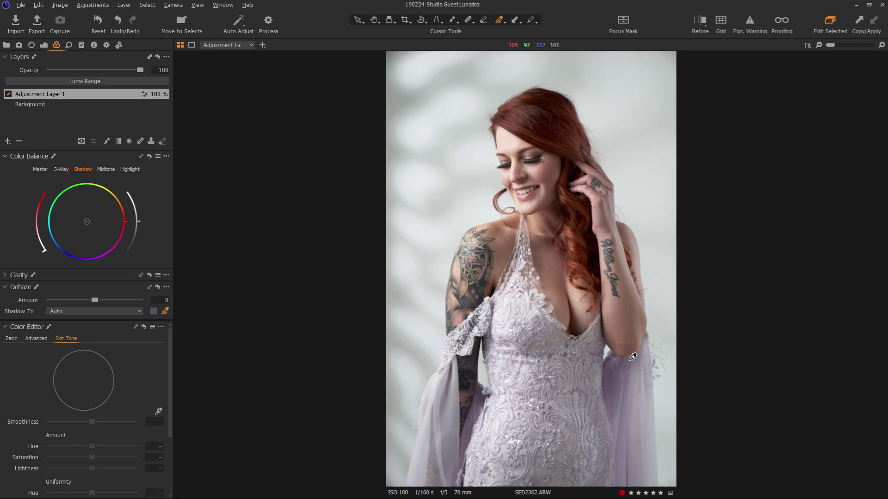
Switch the new layer's Dehaze Shadow Tone to Manual
click(631, 357)
Give the new layer a negative Dehaze amount, aiming for -29
drag(97, 300, 80, 299)
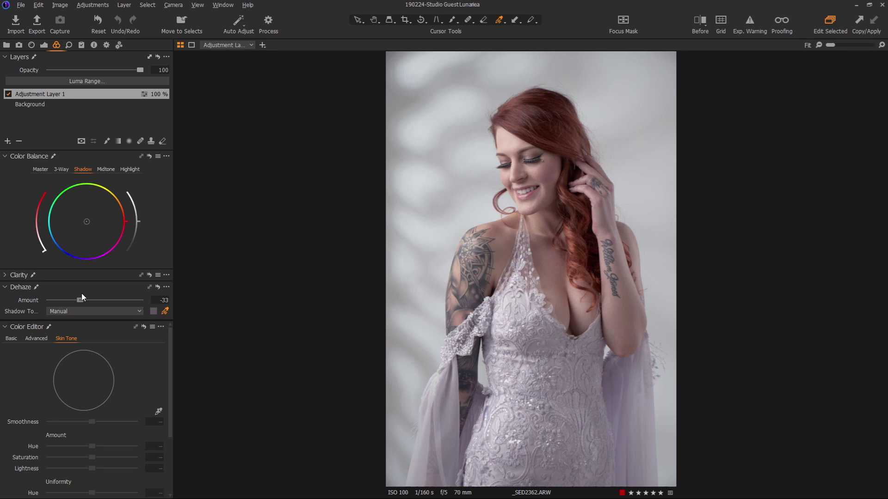
mouse_move(81, 299)
mouse_down()
mouse_move(72, 299)
mouse_move(87, 311)
mouse_up()
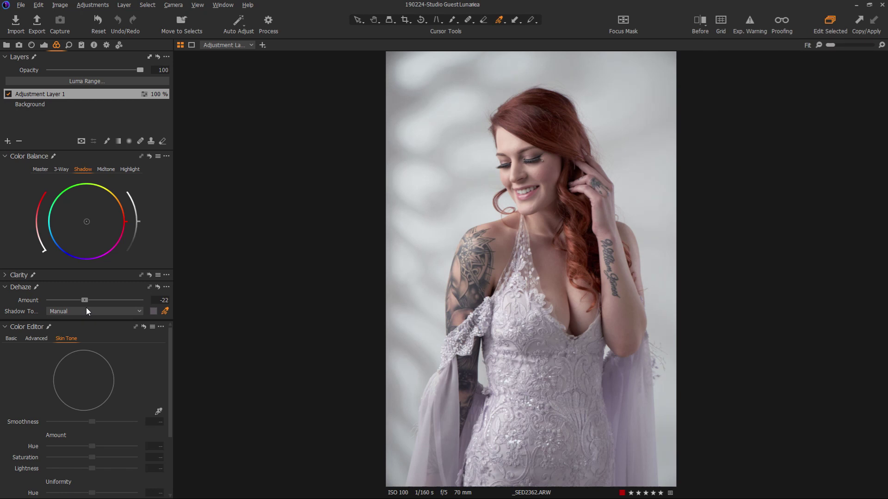